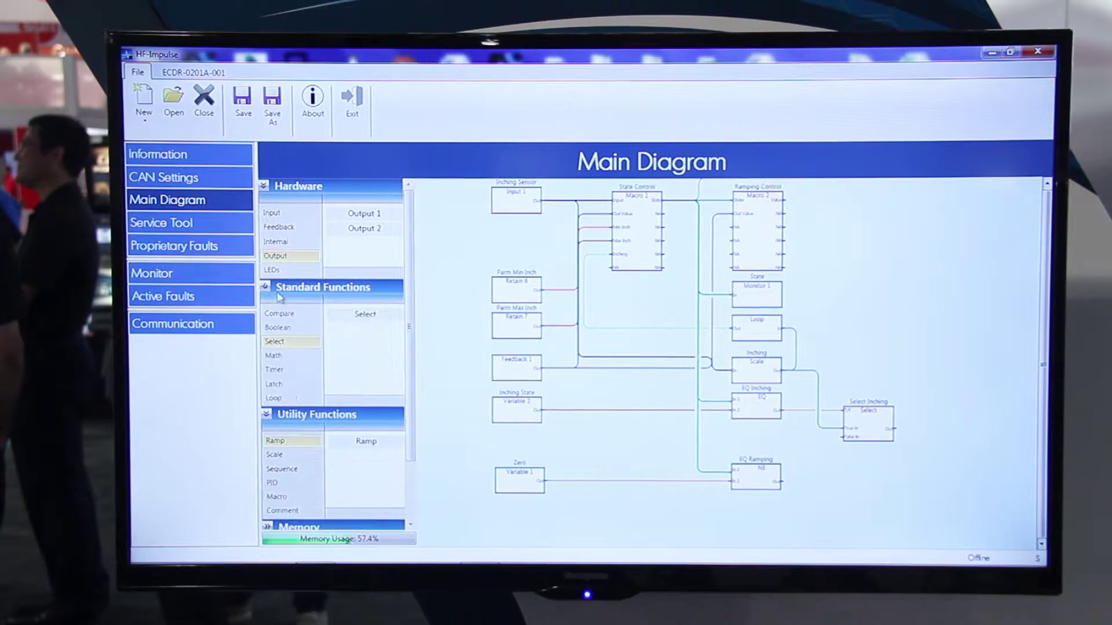
# Place a new Select block on the canvas just below Select Inching.
pyautogui.click(363, 315)
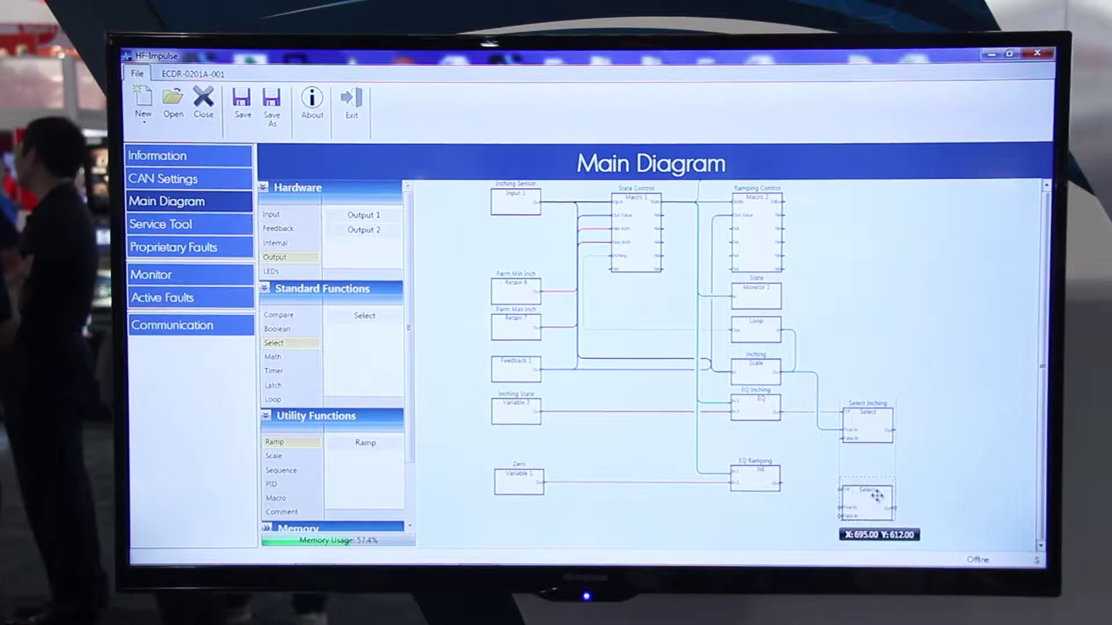
pyautogui.click(877, 497)
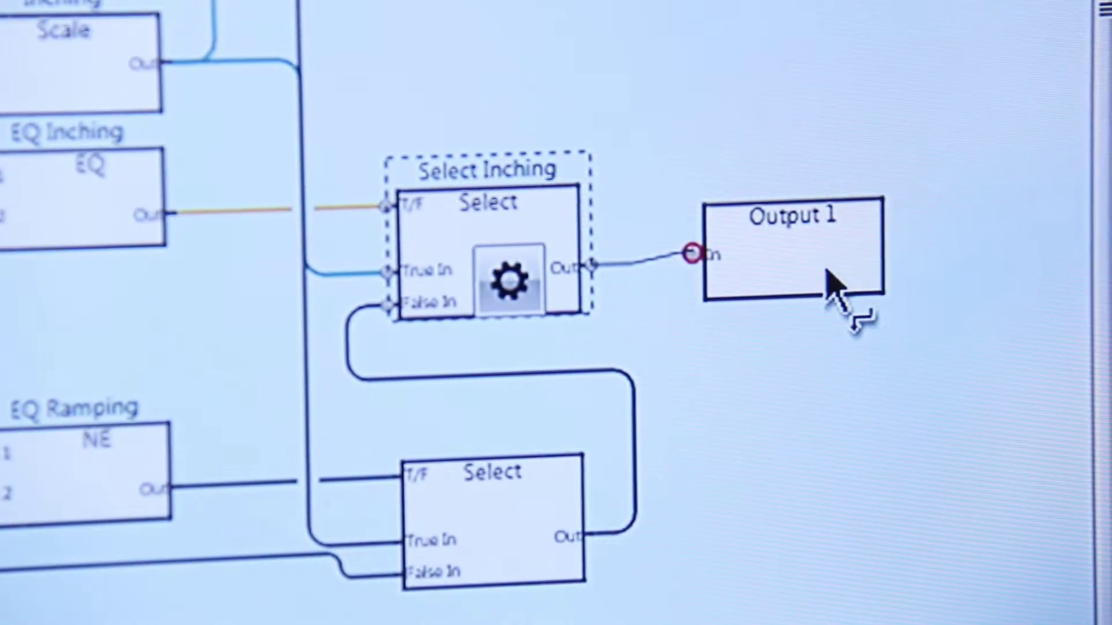
# Change Output 1's frequency from 200 to 150 Hz and turn off Custom PI Settings.
pyautogui.moveTo(793, 250)
pyautogui.doubleClick(808, 261)
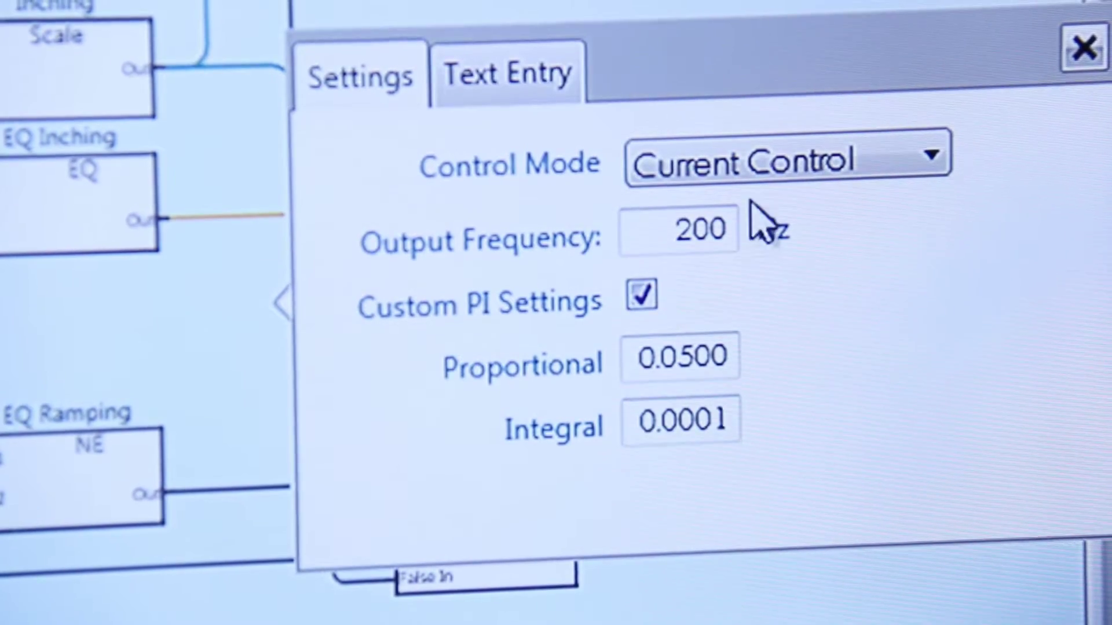
pyautogui.click(643, 300)
pyautogui.doubleClick(690, 233)
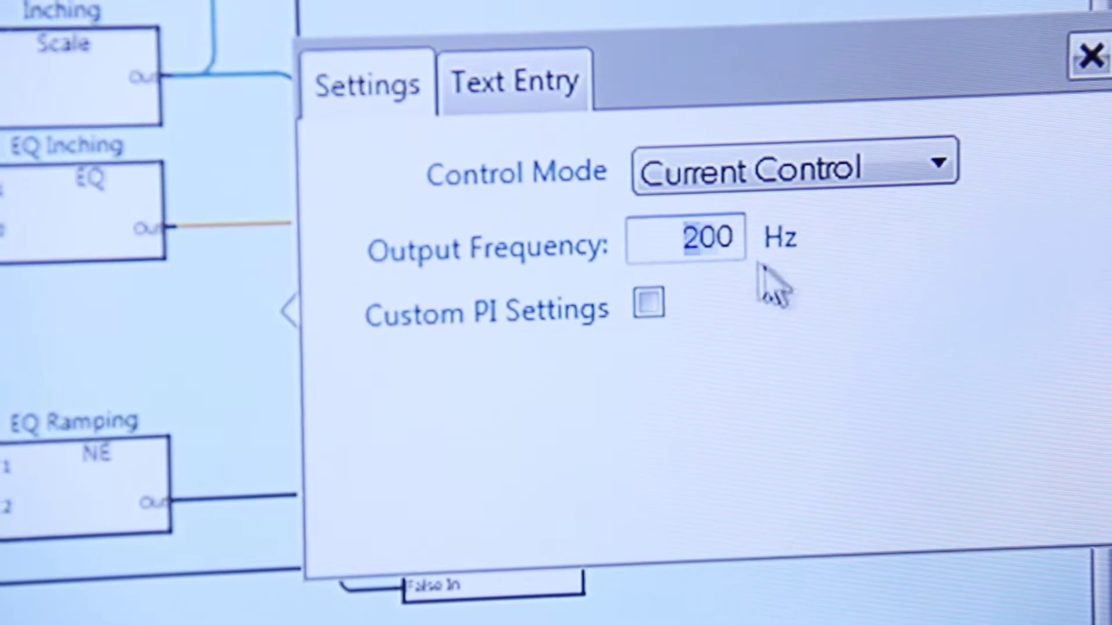
pyautogui.write('150')
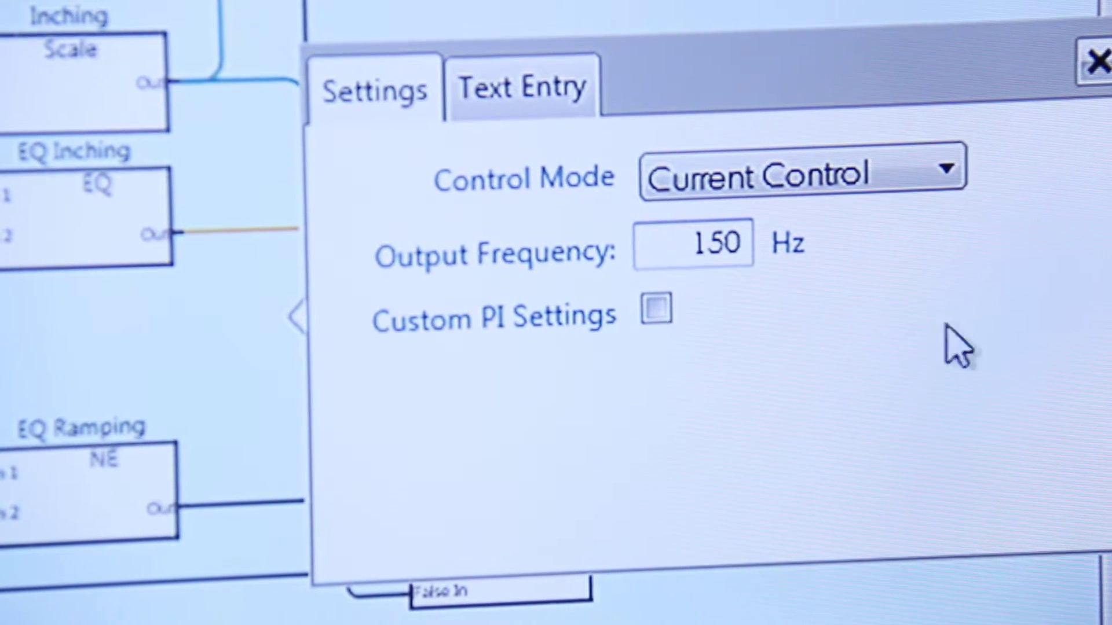
pyautogui.click(1093, 63)
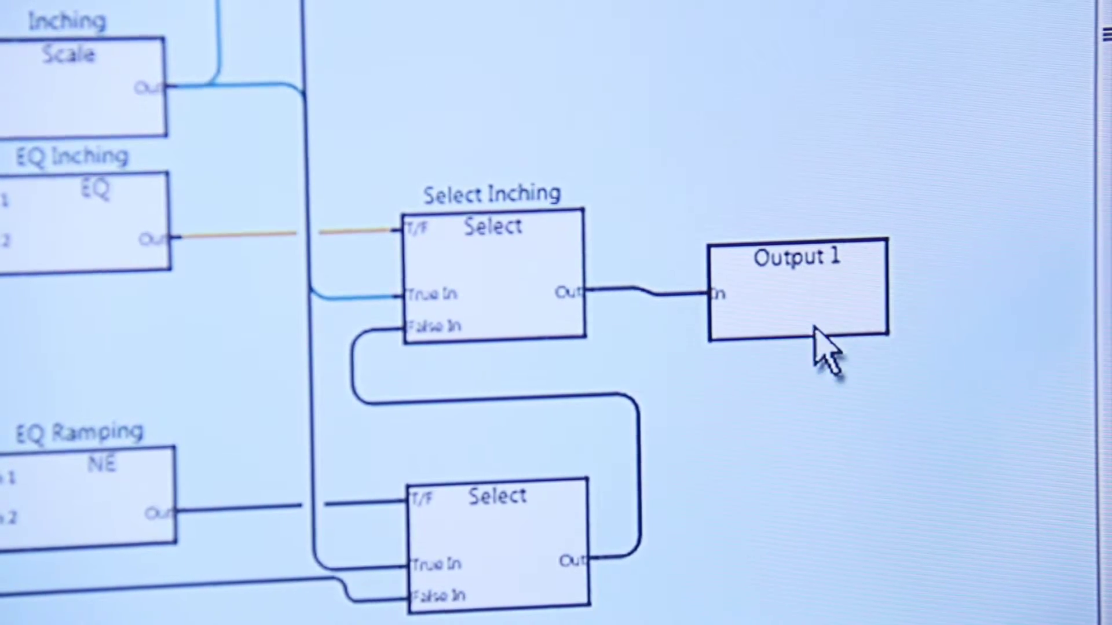
# Nudge Output 1 up, align the new Select under Select Inching, and shift the Zero block.
pyautogui.moveTo(813, 323); pyautogui.dragTo(814, 315)
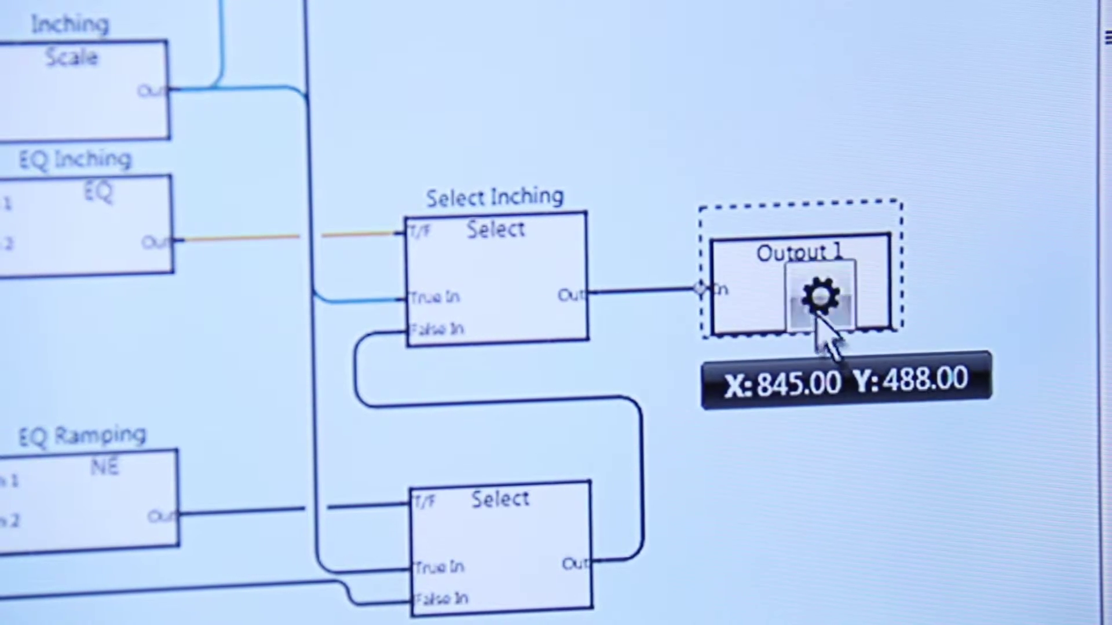
pyautogui.moveTo(522, 539); pyautogui.dragTo(525, 548)
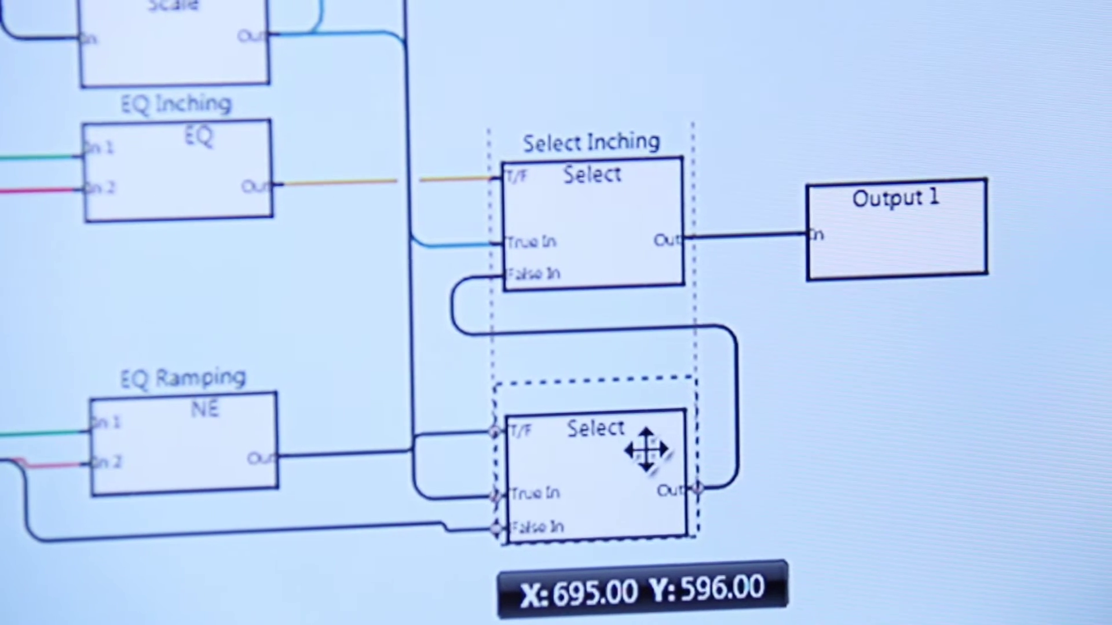
pyautogui.moveTo(654, 471); pyautogui.dragTo(641, 464)
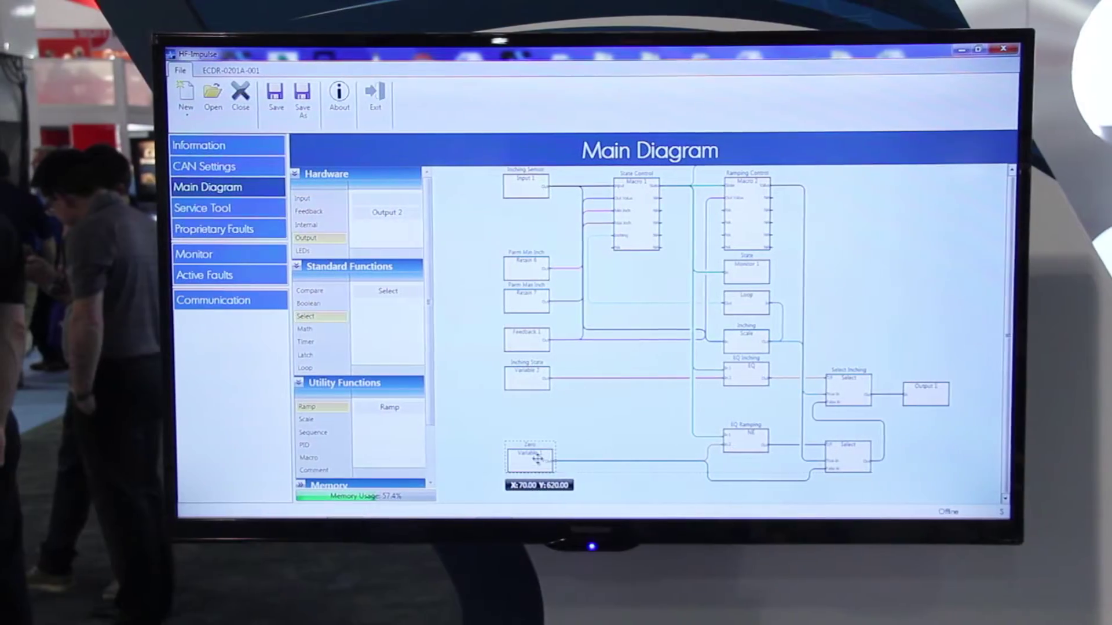
pyautogui.moveTo(539, 458); pyautogui.dragTo(539, 463)
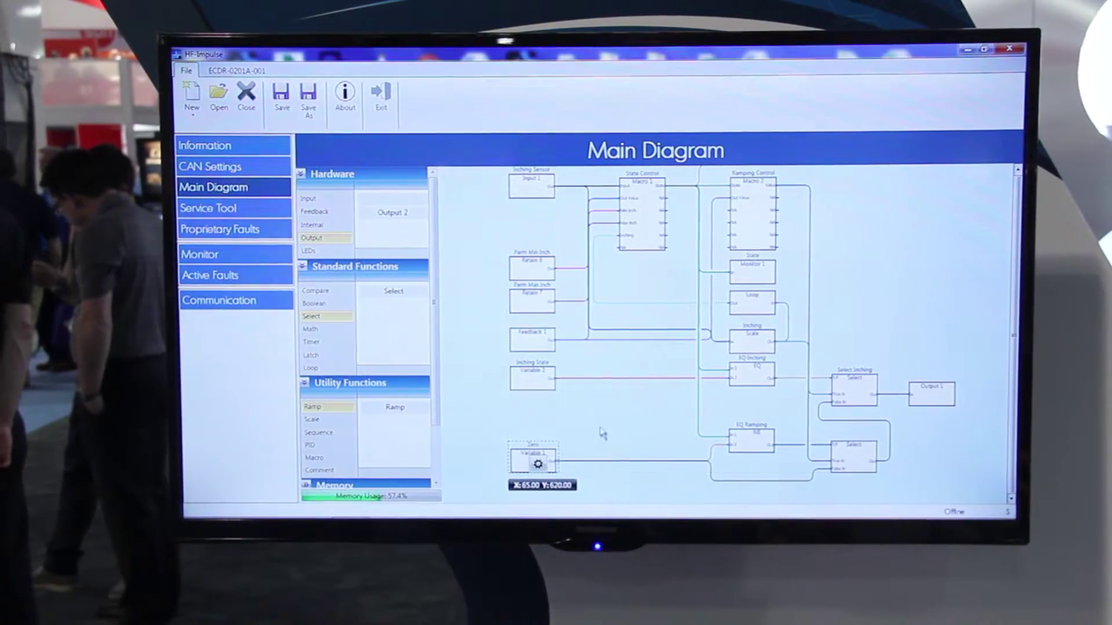